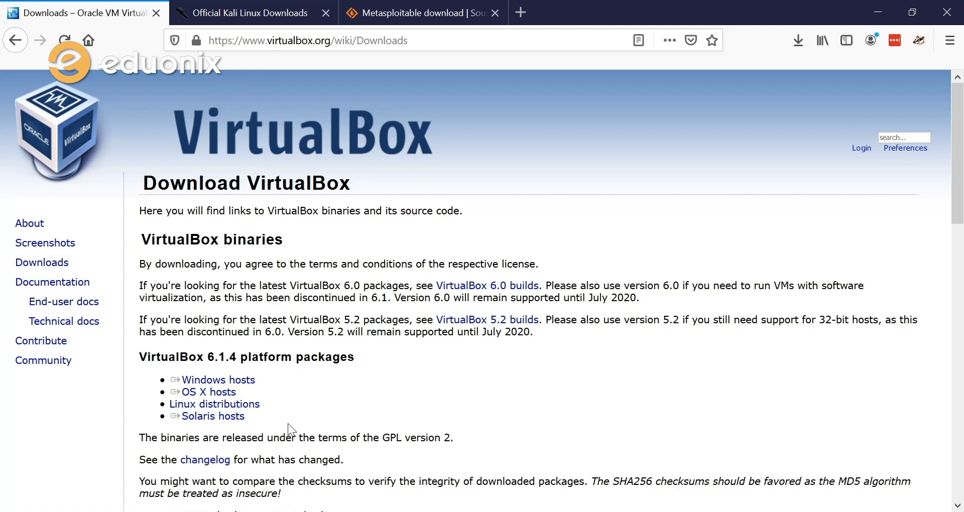
# - On the Kali Linux downloads page, find the 64-bit VirtualBox image and open its Offensive Security VM download page
pyautogui.click(243, 6)
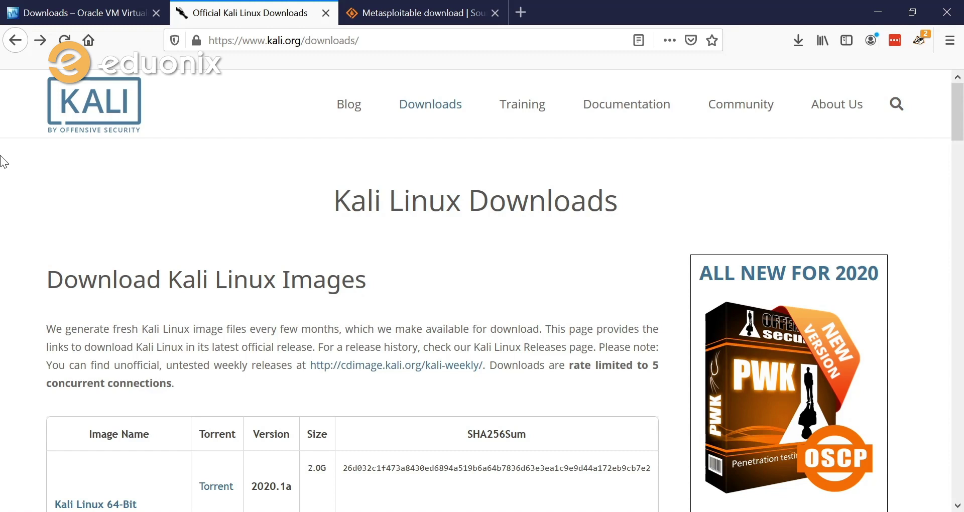
pyautogui.scroll(-5, 2, 162)
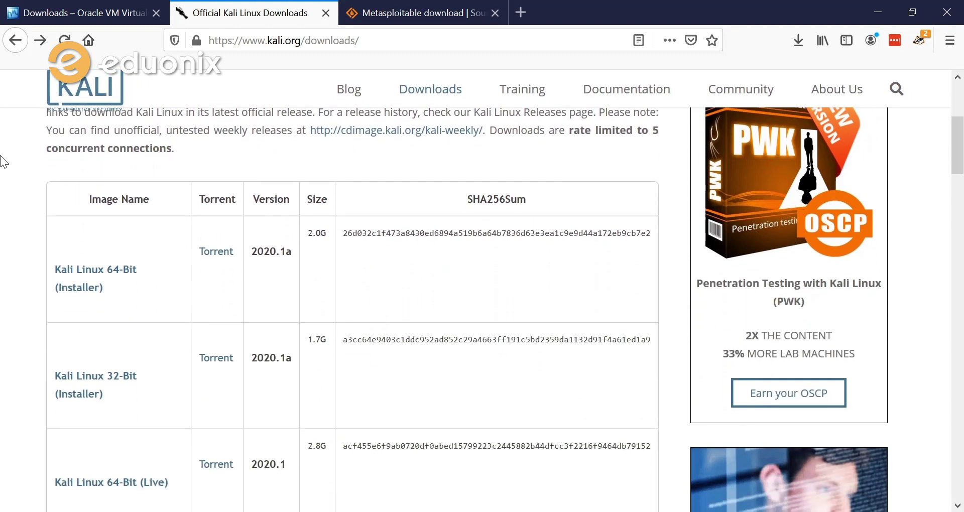
pyautogui.scroll(-6, 3, 161)
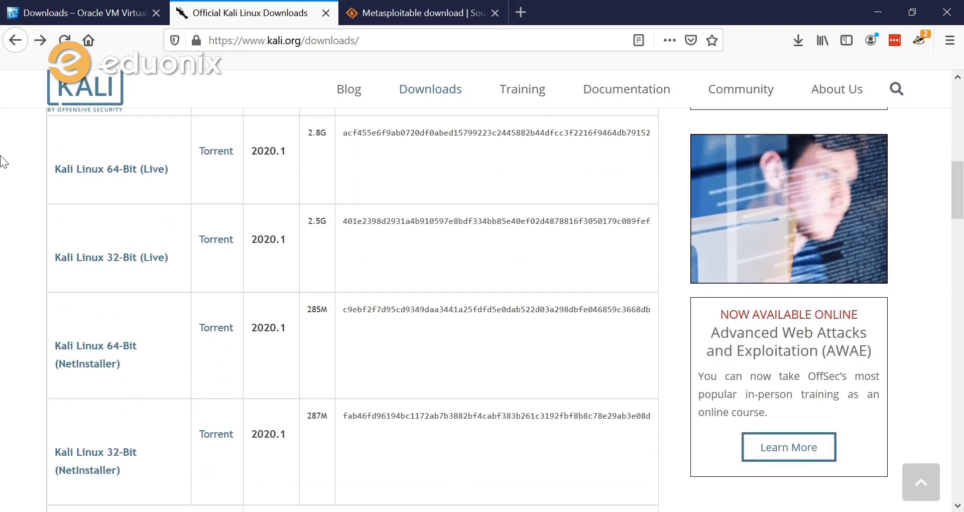
pyautogui.scroll(-5, 2, 162)
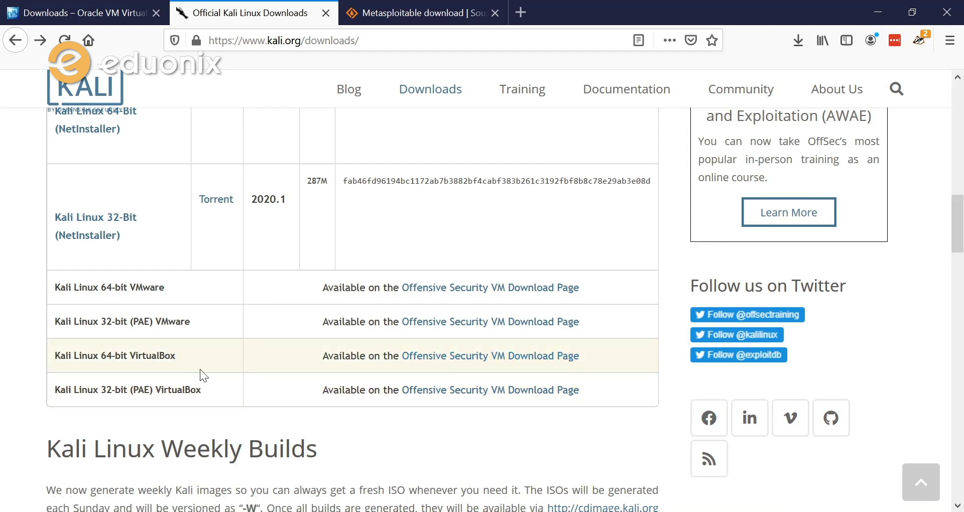
pyautogui.click(417, 354)
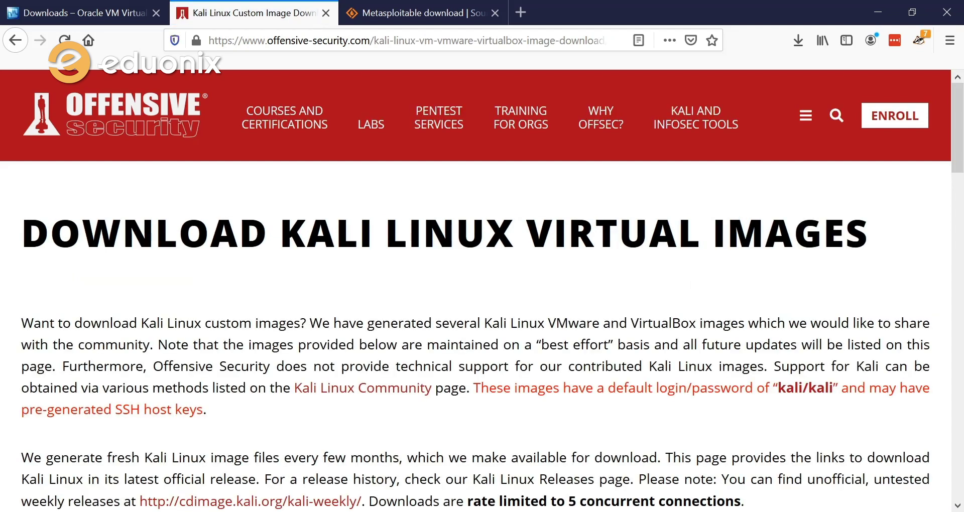
# - View the list of Kali Linux VirtualBox images, and bring up the already open Metasploitable download page
pyautogui.scroll(-3, 251, 340)
pyautogui.scroll(-2, 251, 340)
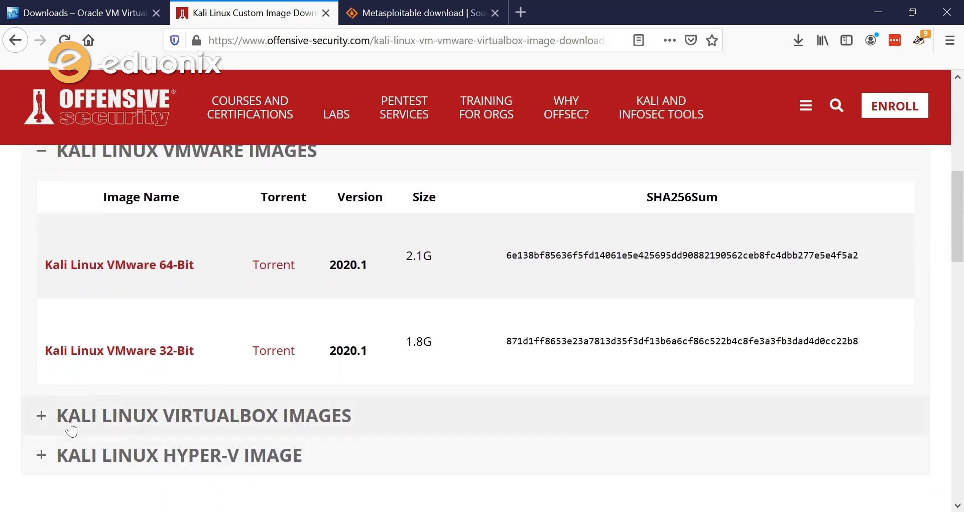
pyautogui.click(41, 417)
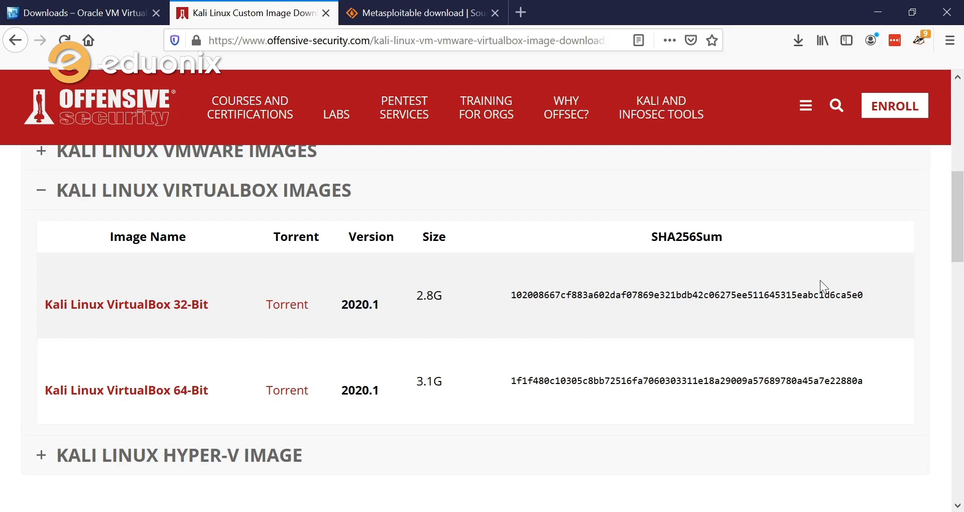
pyautogui.click(457, 13)
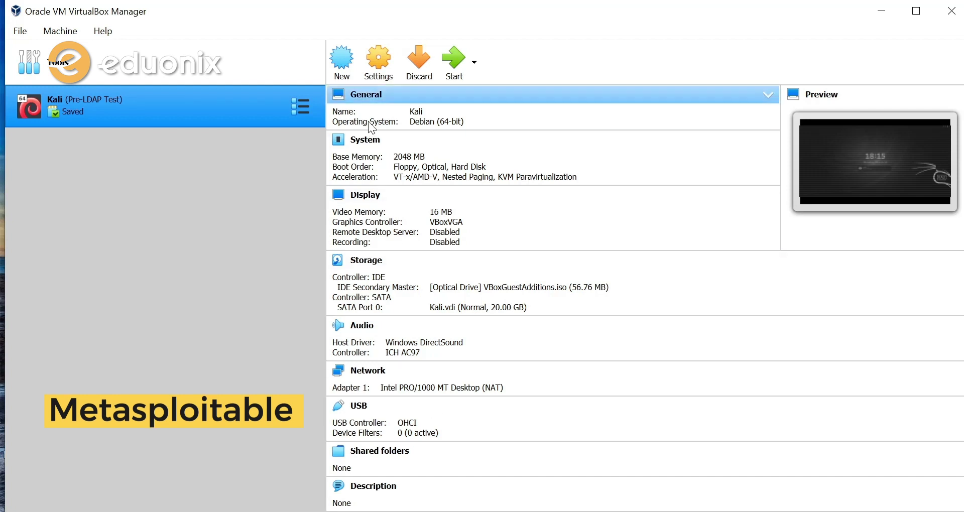
# - In Oracle VM VirtualBox Manager, start a new virtual machine named Metasploitable with type Linux and version Ubuntu (64-bit)
pyautogui.click(344, 75)
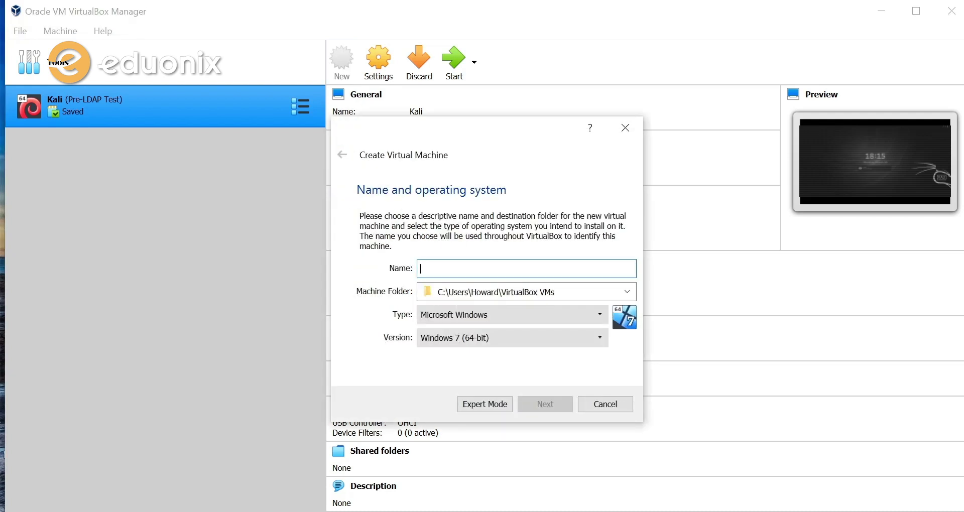
pyautogui.write('Metasploitable')
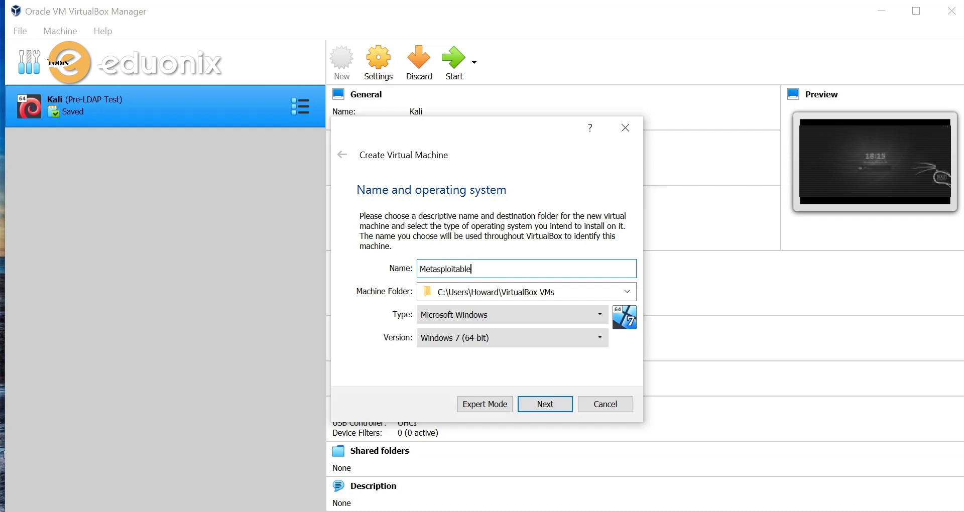
pyautogui.click(510, 319)
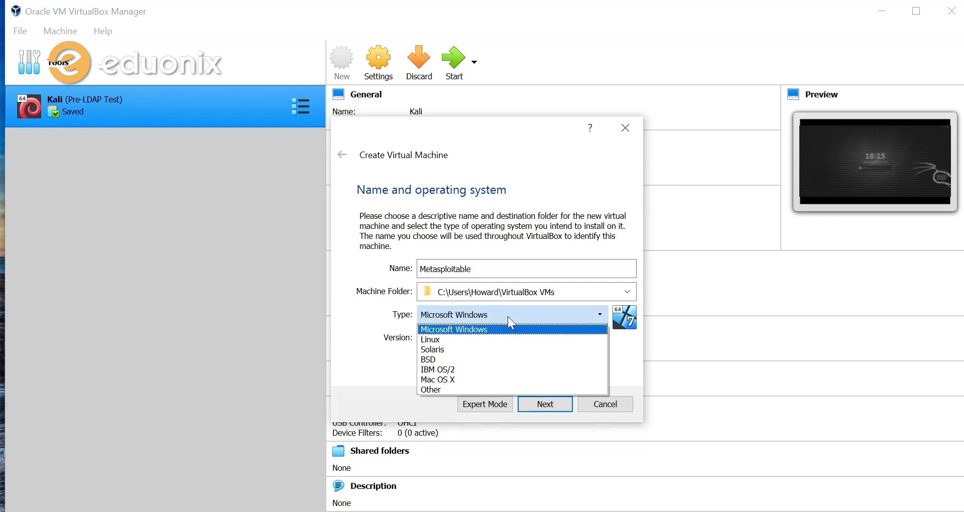
pyautogui.click(501, 341)
pyautogui.click(499, 338)
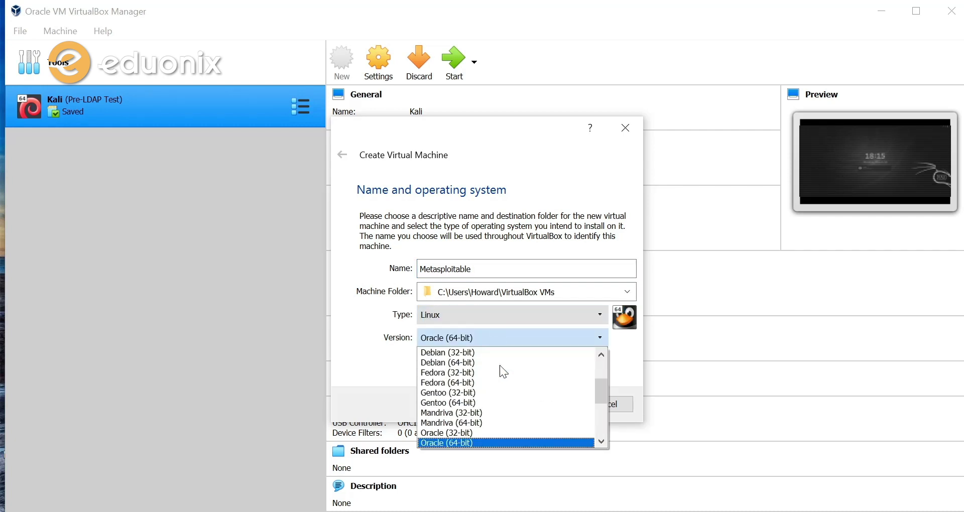
pyautogui.scroll(-4, 498, 392)
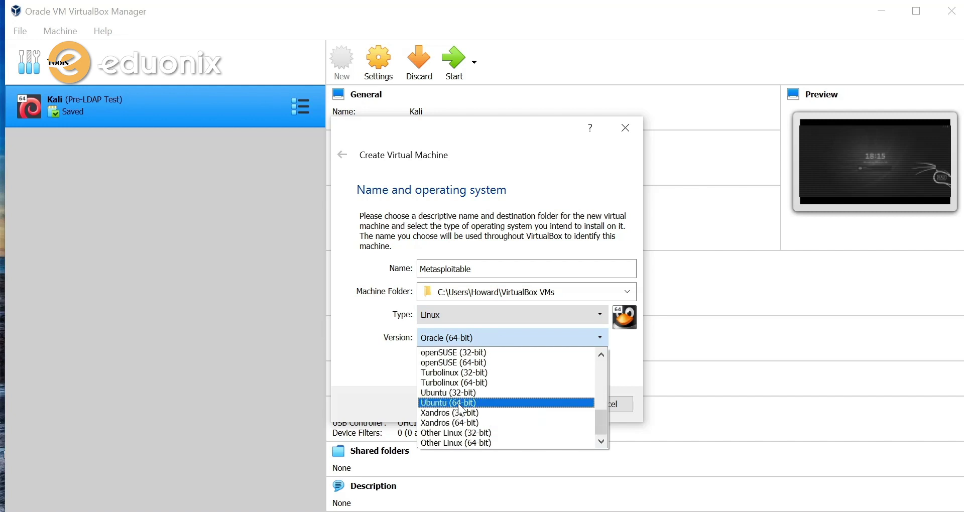
pyautogui.click(460, 403)
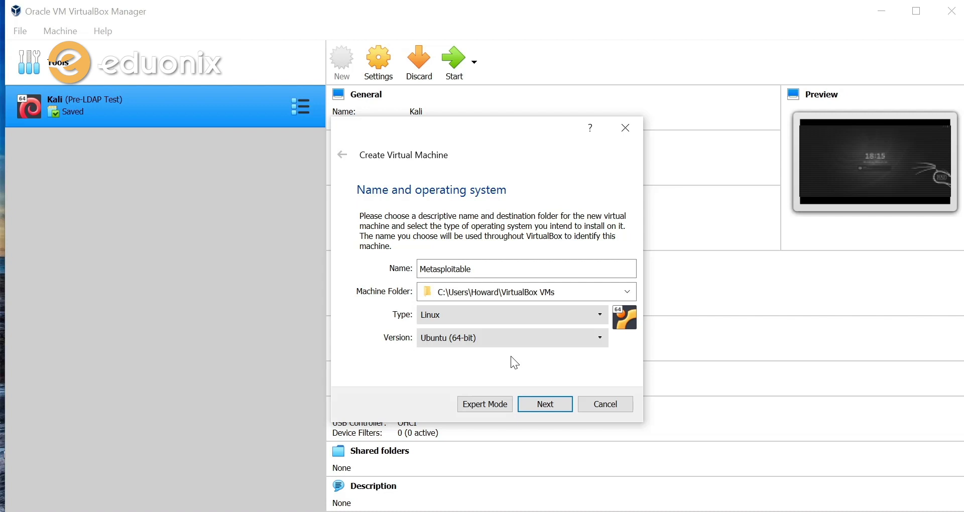
pyautogui.click(550, 407)
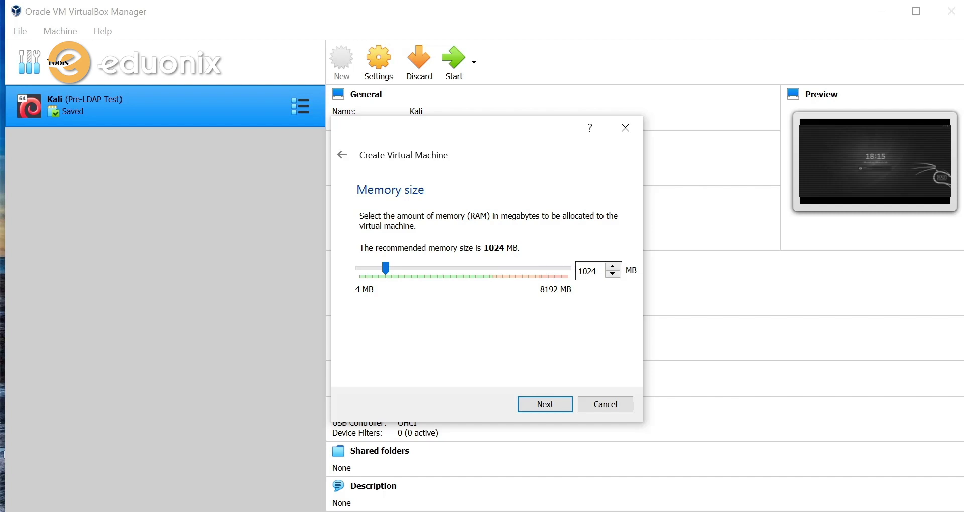
# - Set the new machine's memory size to 2048 MB and continue to the hard disk options
pyautogui.doubleClick(588, 271)
pyautogui.write('2048')
pyautogui.click(540, 406)
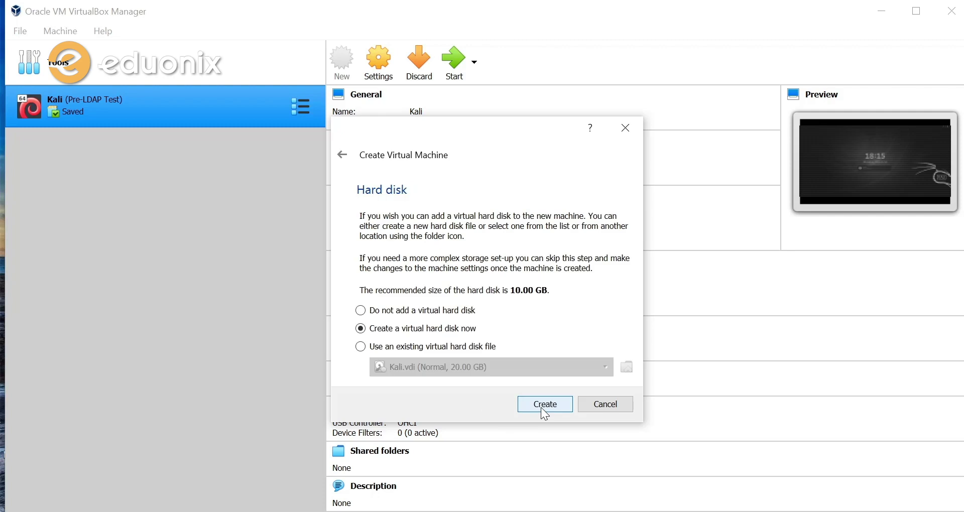
# - Choose to use an existing virtual hard disk file and browse from Downloads through metasploitable-linux-2.0.0 to the Metasploitable2-Linux folder
pyautogui.click(432, 352)
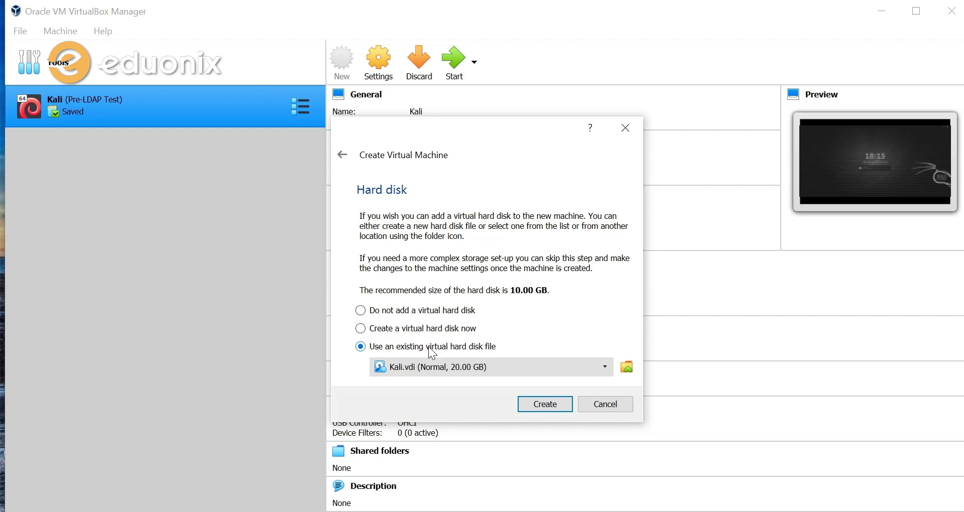
pyautogui.click(627, 369)
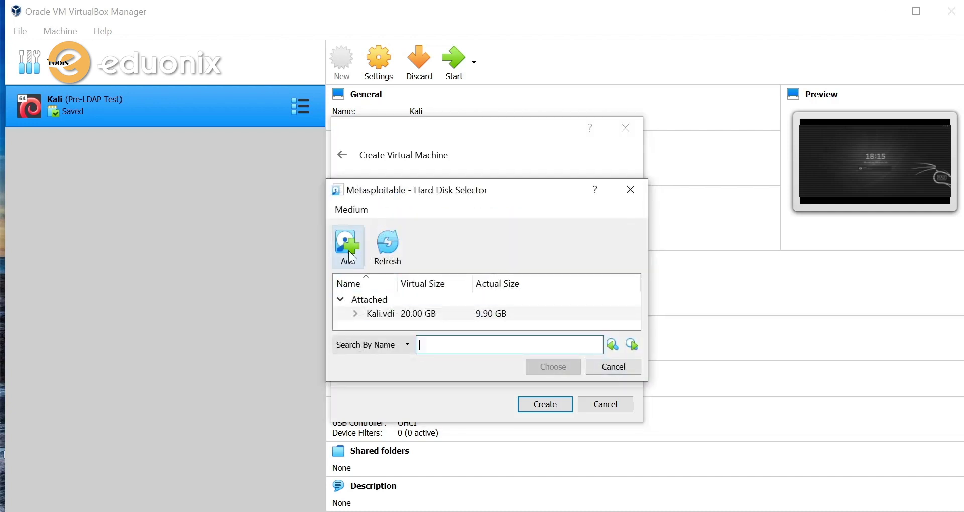
pyautogui.click(349, 251)
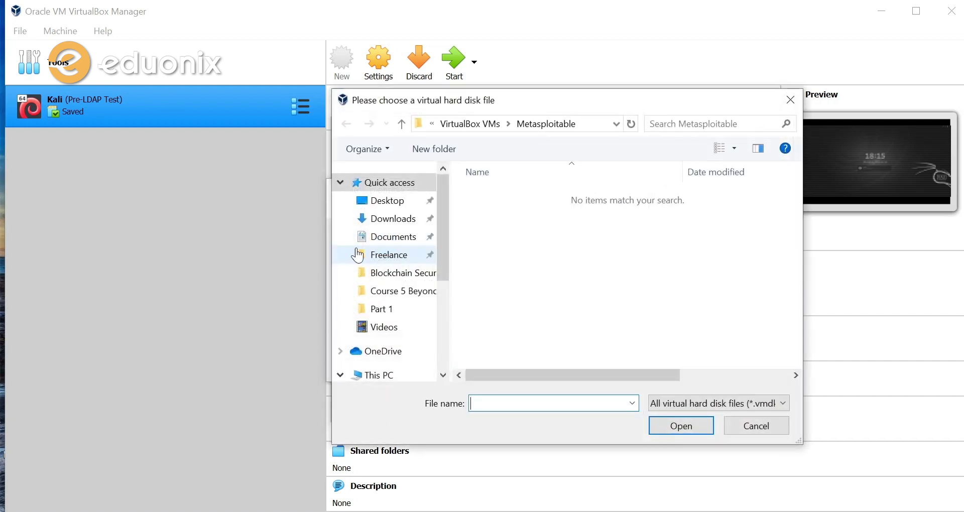
pyautogui.click(396, 226)
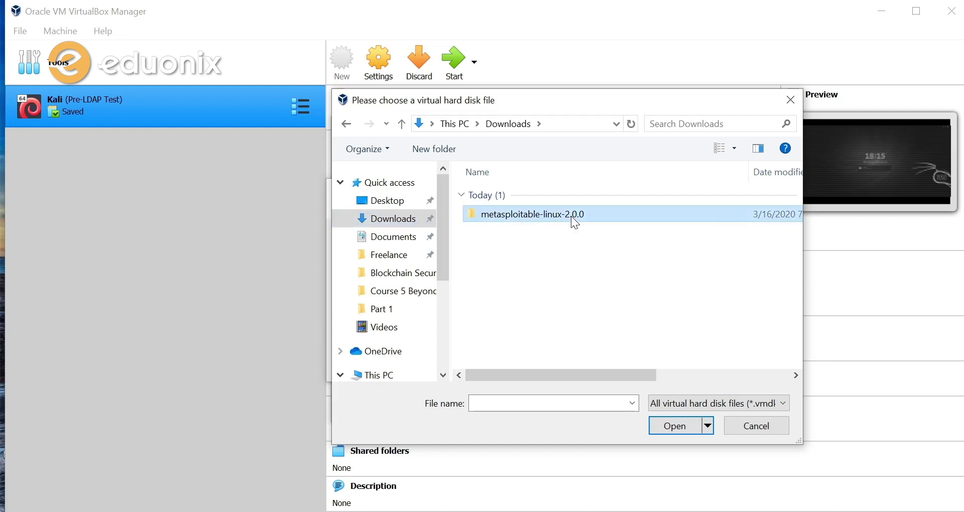
pyautogui.doubleClick(573, 217)
pyautogui.click(572, 202)
pyautogui.doubleClick(571, 200)
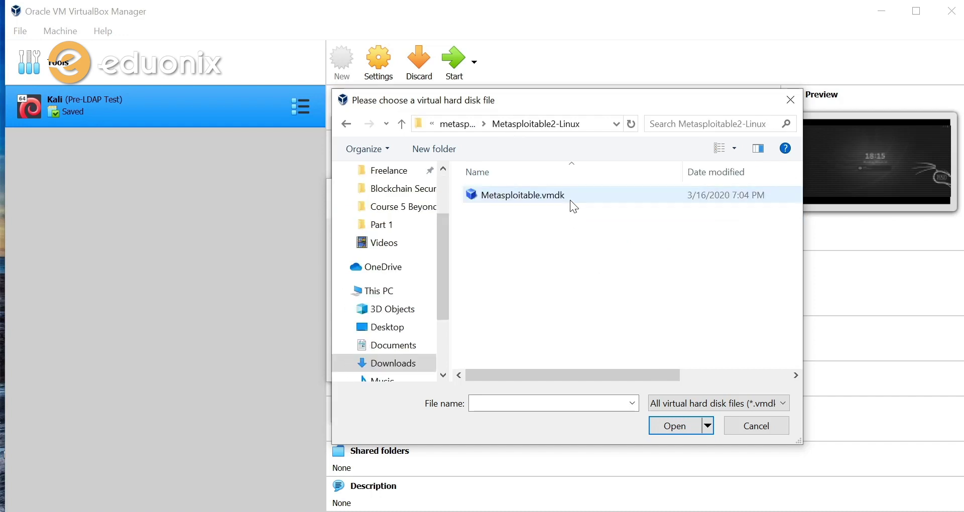
# - Check the size of Metasploitable.vmdk and add the file to the hard disk selector
pyautogui.click(540, 200)
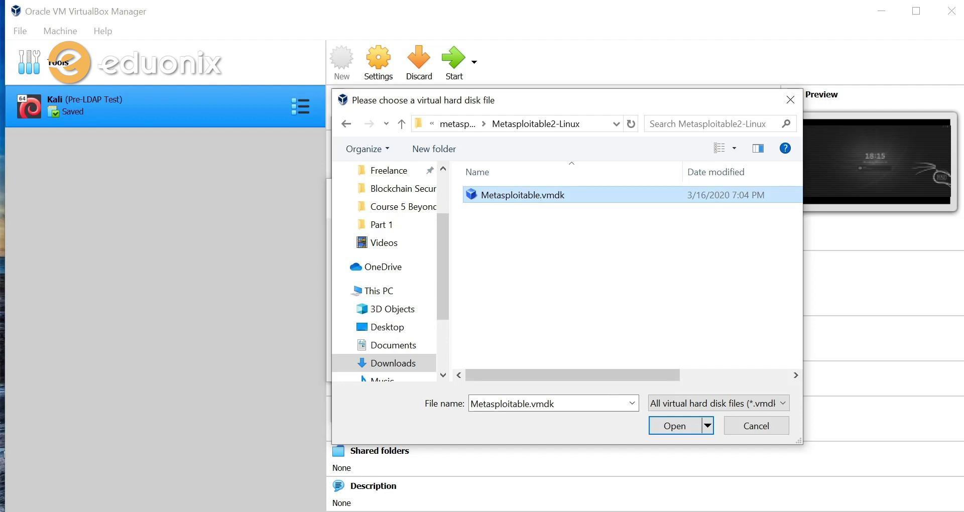
pyautogui.moveTo(613, 374); pyautogui.dragTo(724, 375)
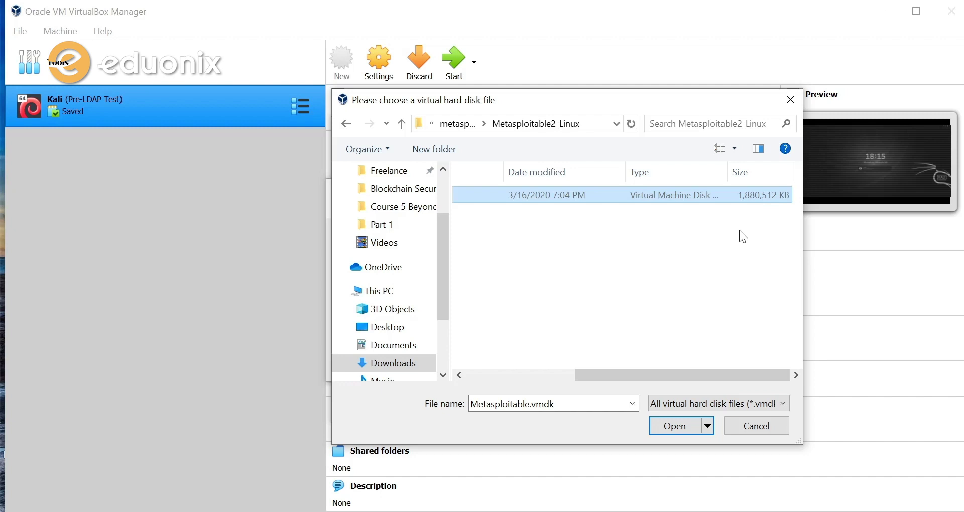
pyautogui.click(659, 431)
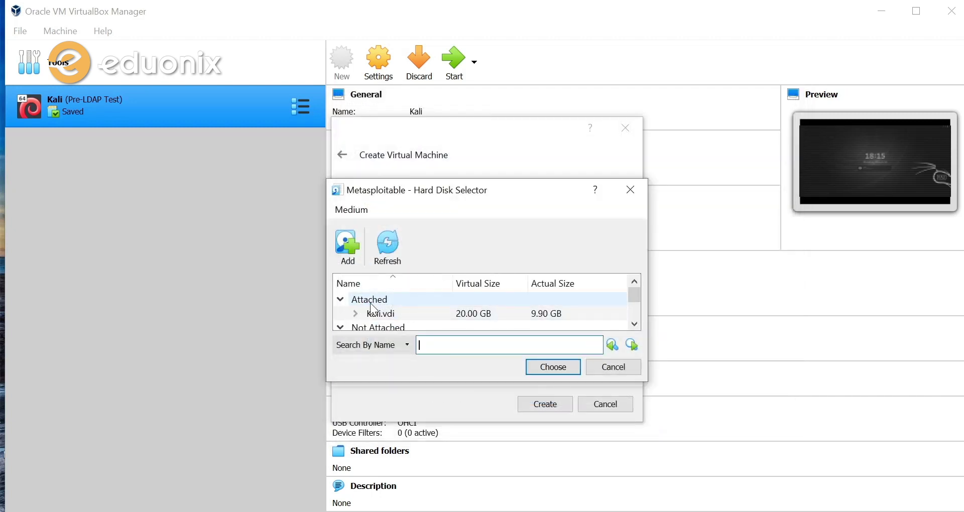
# - Choose the unattached Metasploitable.vmdk as the machine's hard disk and create the virtual machine
pyautogui.scroll(-1, 399, 300)
pyautogui.click(426, 312)
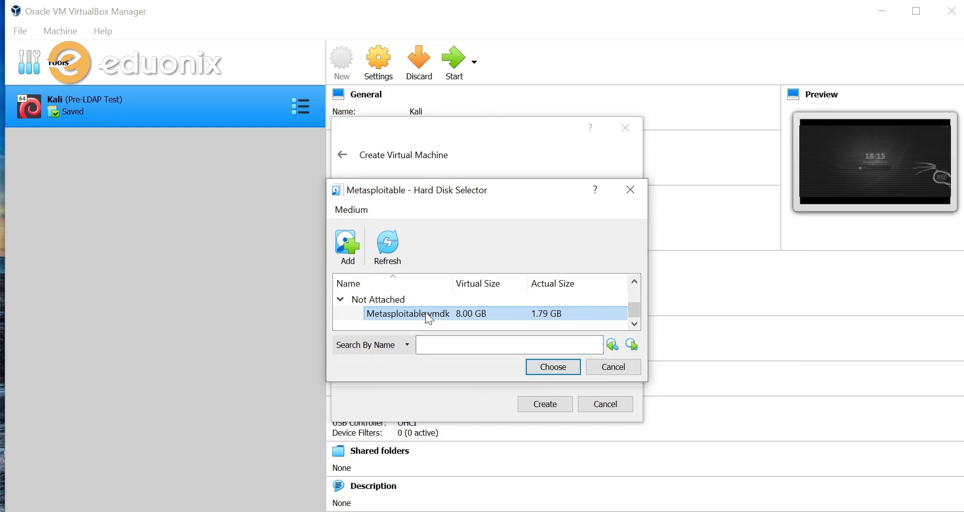
pyautogui.doubleClick(426, 312)
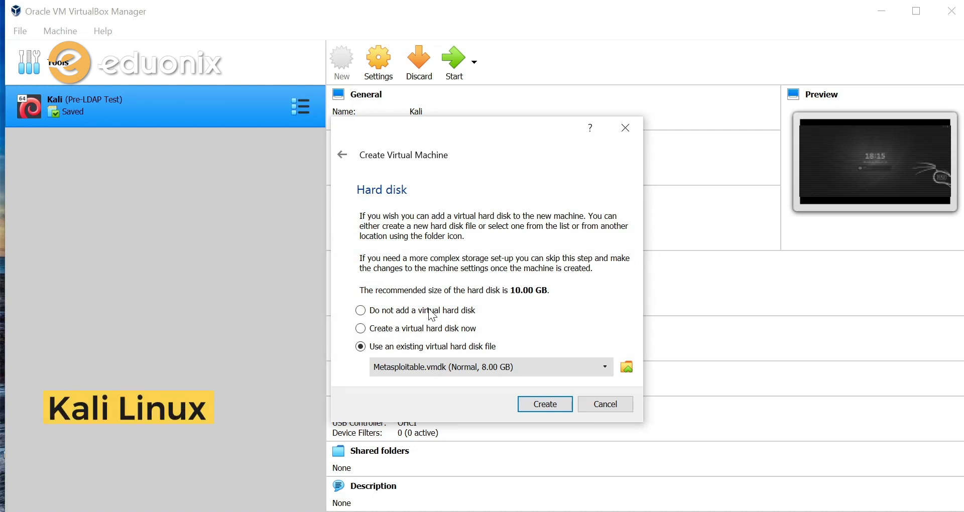
pyautogui.click(545, 404)
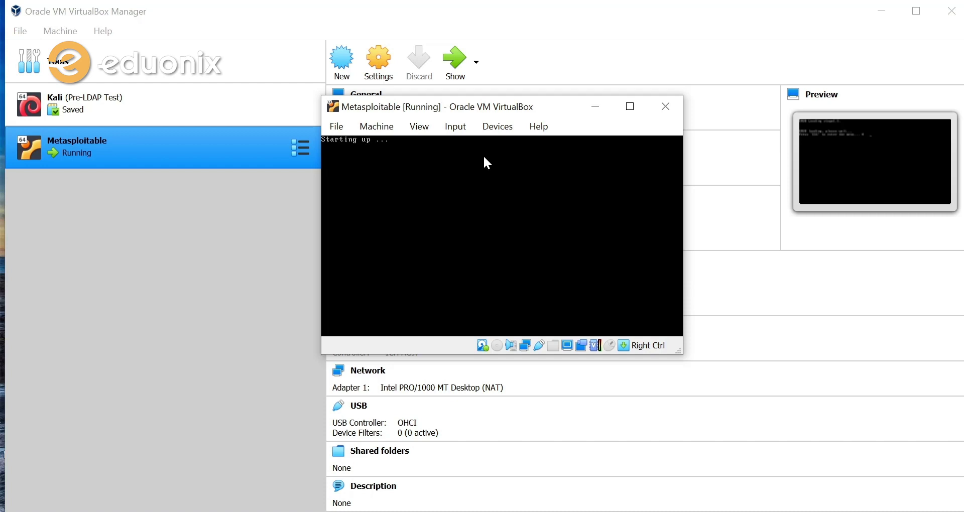
# - Close the running Metasploitable machine by powering it off
pyautogui.click(664, 106)
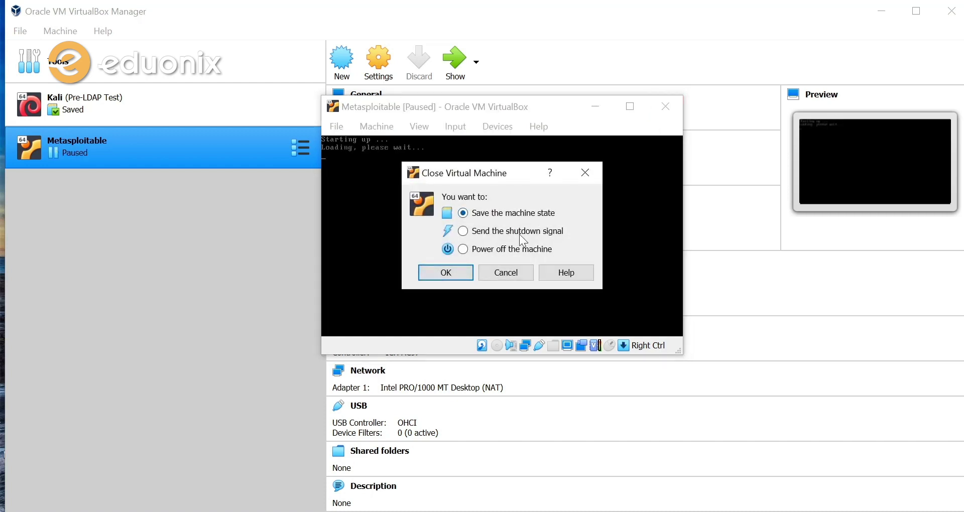
pyautogui.click(522, 251)
pyautogui.click(439, 271)
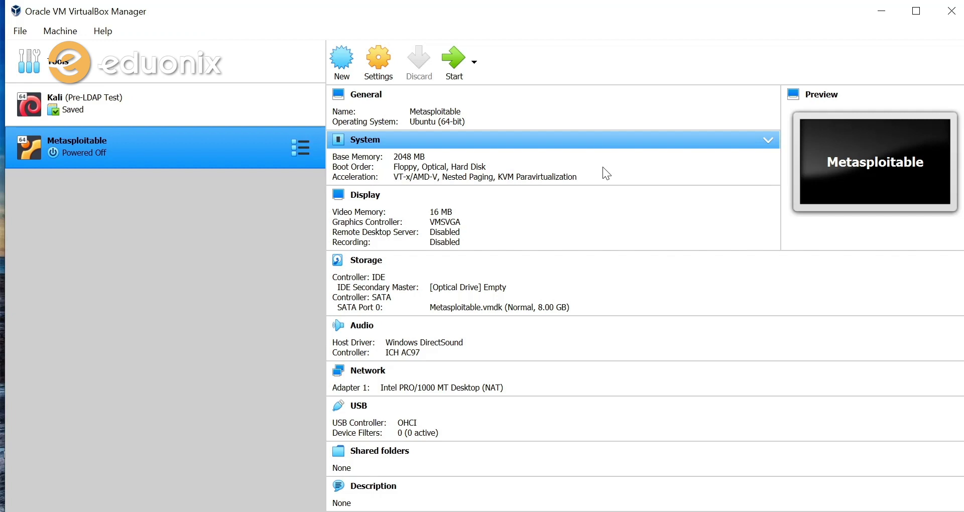
# - View the Import Virtual Appliance wizard's source and file options, and close it without importing anything
pyautogui.click(21, 32)
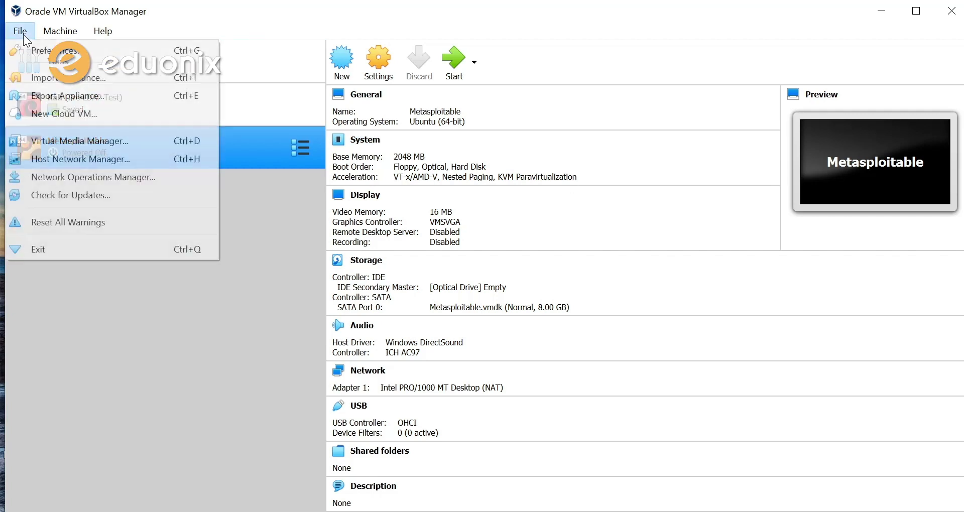
pyautogui.click(43, 78)
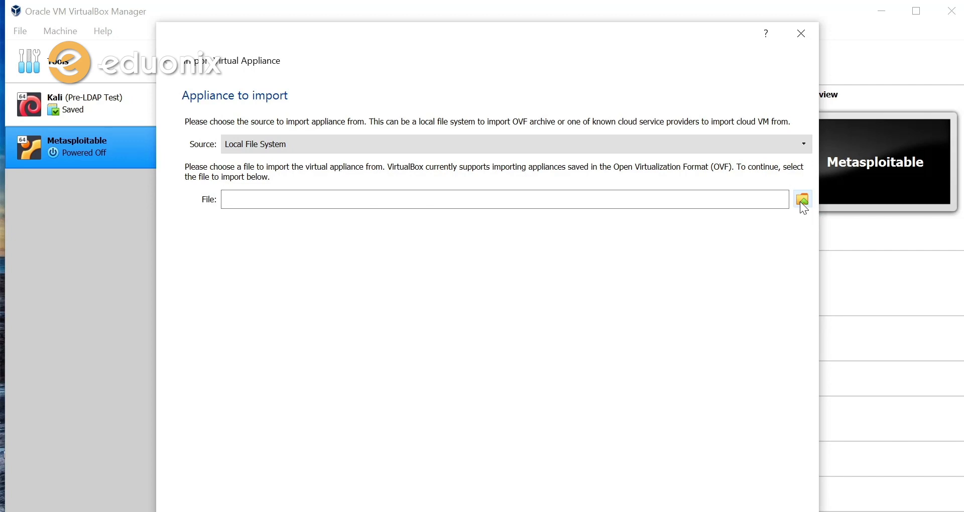
pyautogui.moveTo(644, 34)
pyautogui.mouseDown()
pyautogui.moveTo(646, 1)
pyautogui.moveTo(648, 28)
pyautogui.mouseUp()
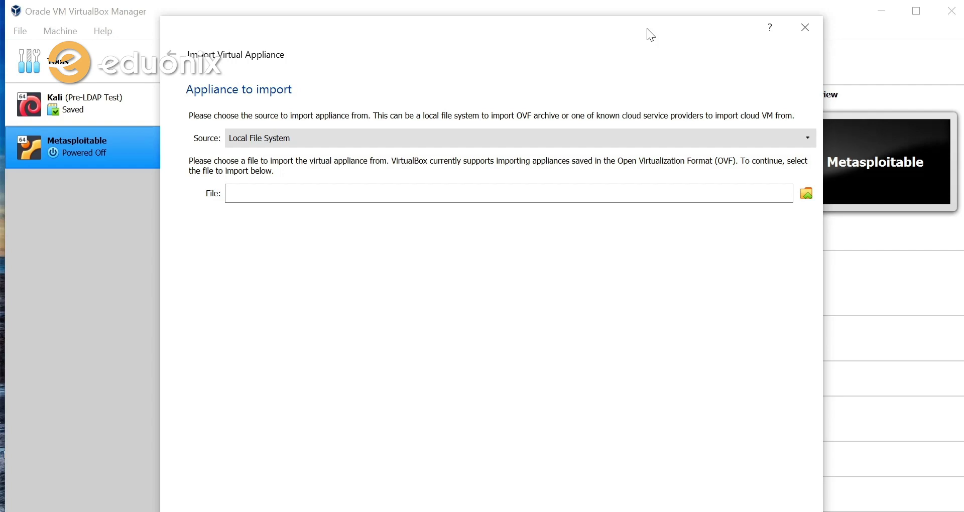
pyautogui.click(792, 27)
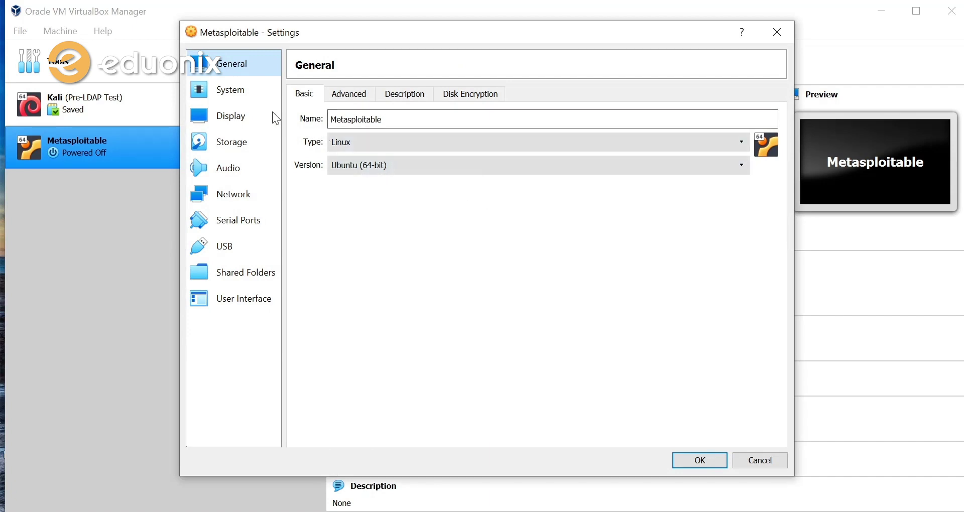
# - Review the Metasploitable machine's System, Display, Storage and Audio settings, ending on its Network settings
pyautogui.click(254, 89)
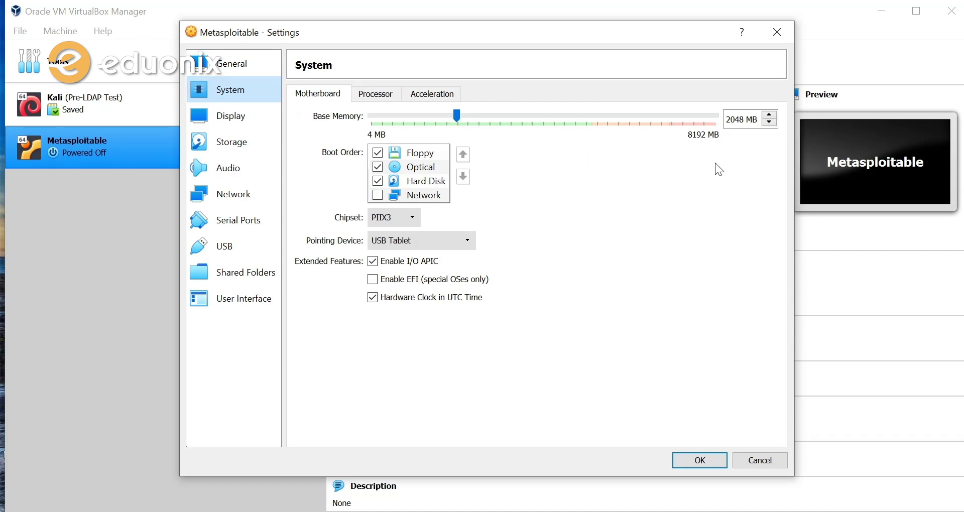
pyautogui.click(245, 125)
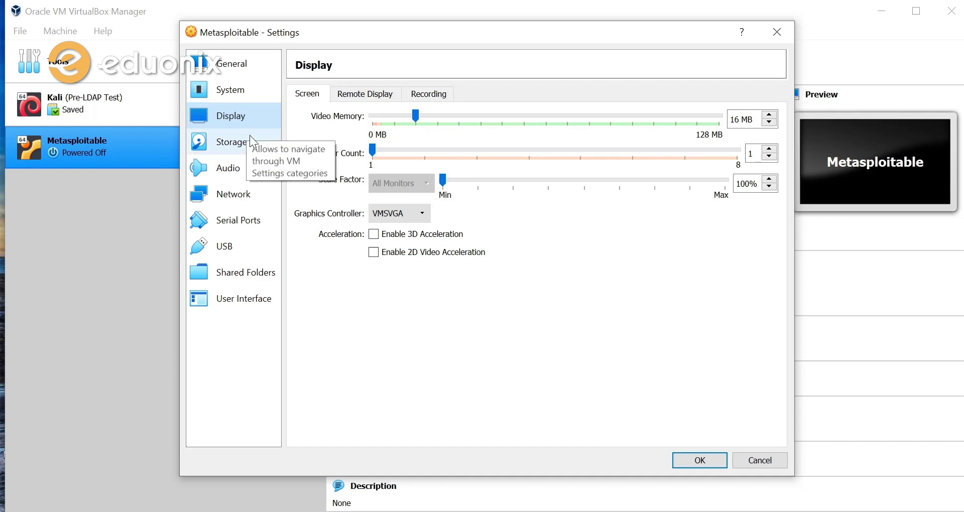
pyautogui.click(250, 141)
pyautogui.click(258, 166)
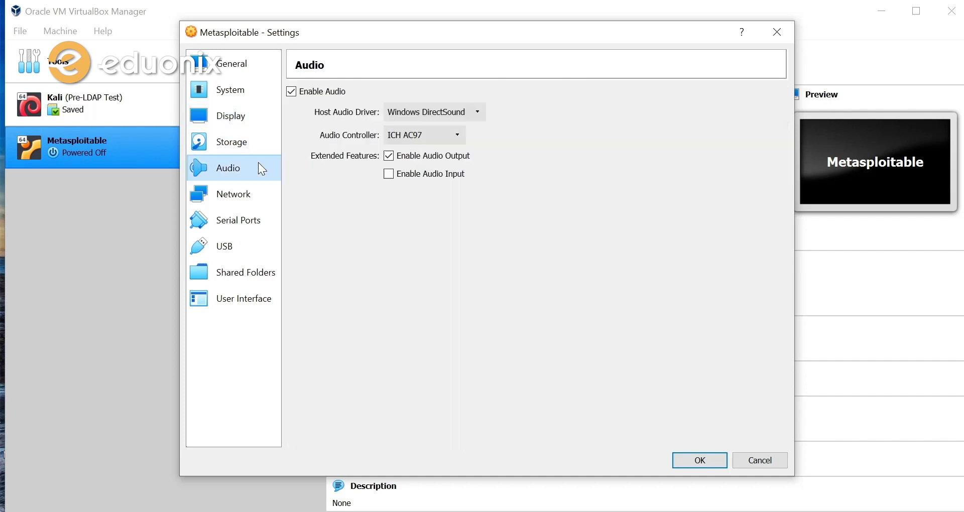
pyautogui.click(256, 189)
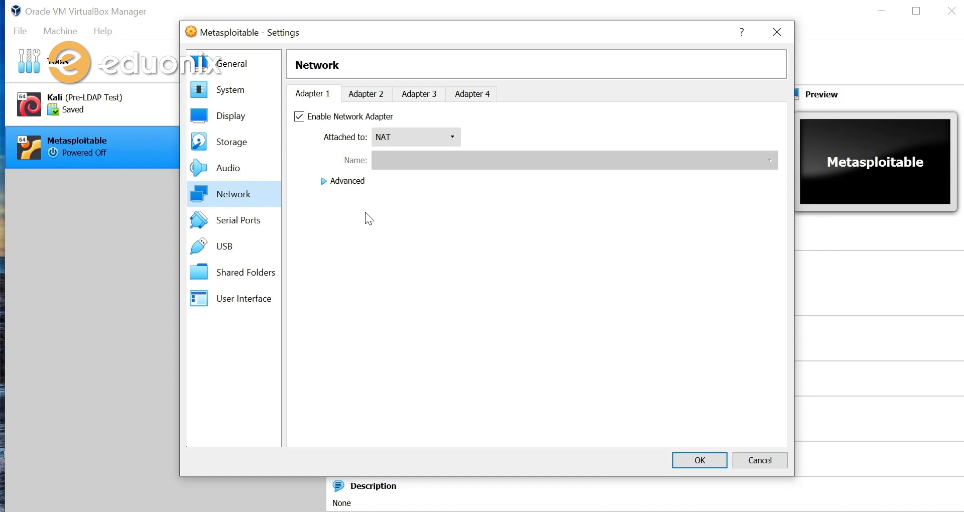
# - Try attaching Adapter 1 to the NAT Network named NatNetwork, and set its attachment back to NAT
pyautogui.click(458, 140)
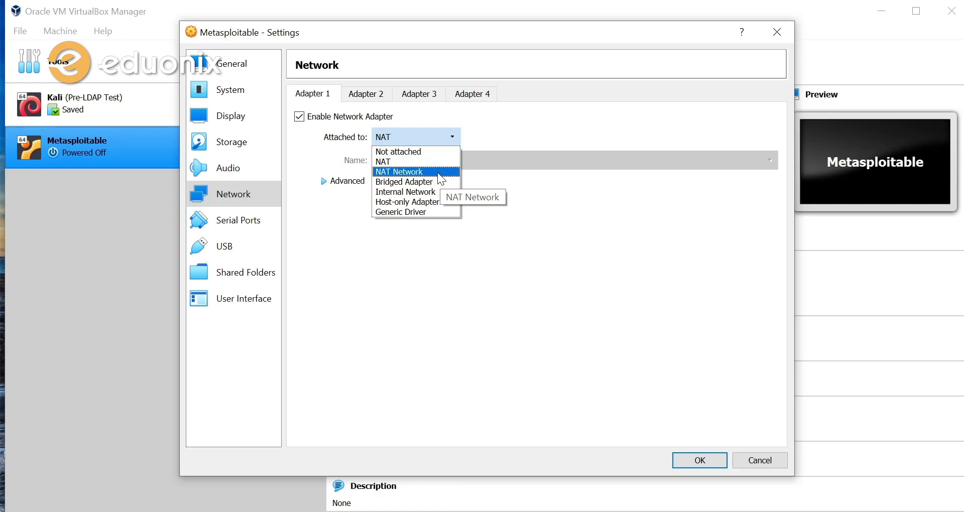
pyautogui.click(438, 174)
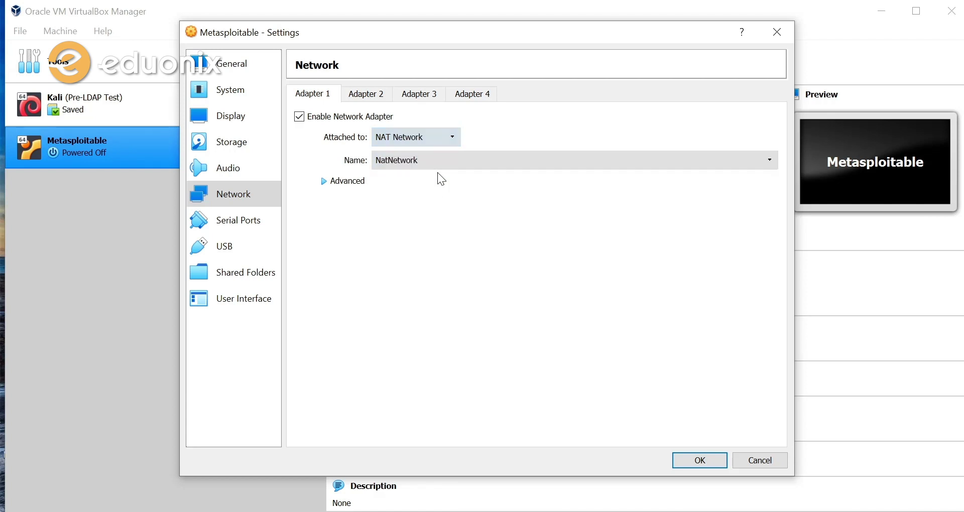
pyautogui.click(461, 158)
pyautogui.click(409, 181)
pyautogui.click(443, 137)
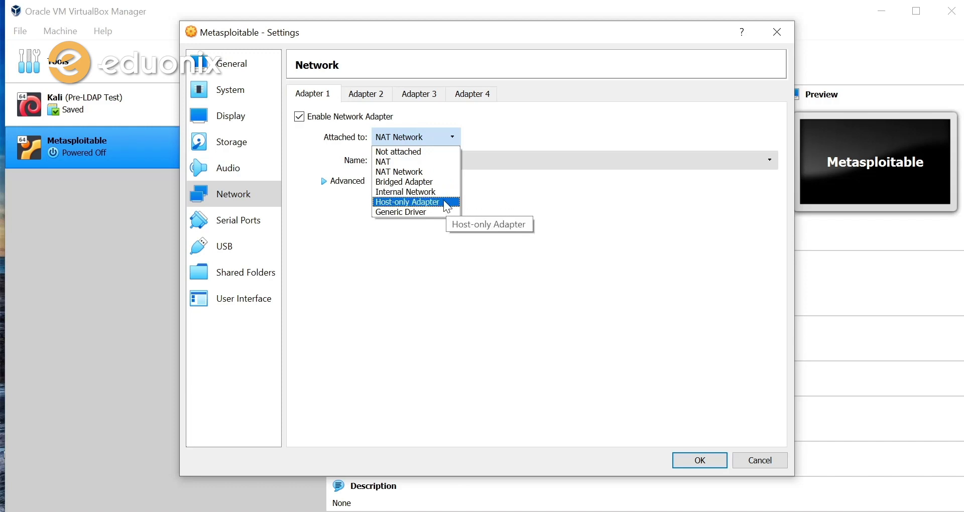
pyautogui.click(415, 162)
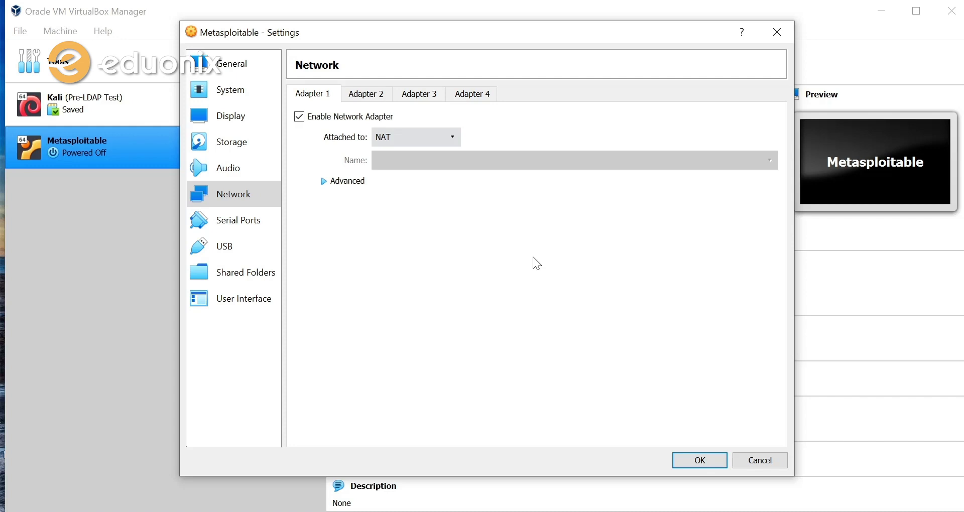
# - Look through the attachment types offered for Adapter 1, from NAT to Internal Network
pyautogui.click(417, 142)
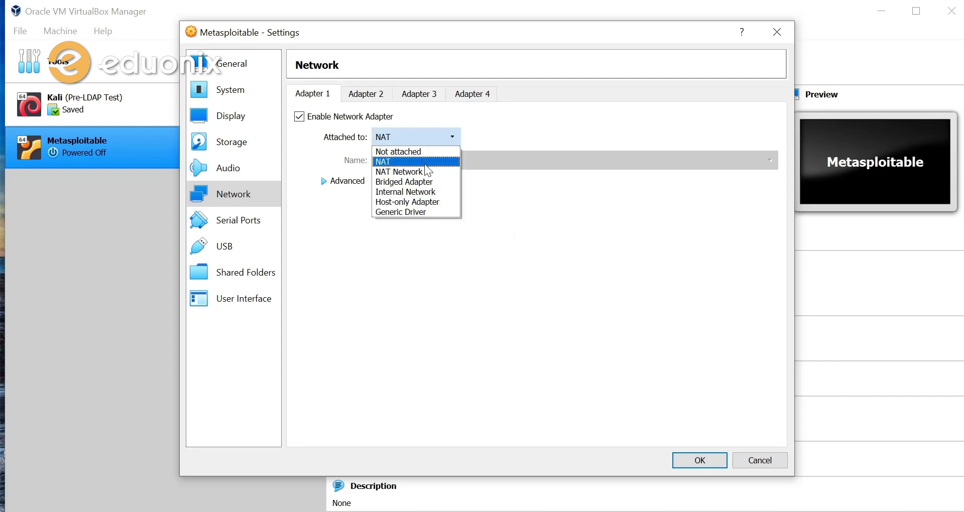
pyautogui.press('Down')
pyautogui.press('Down')
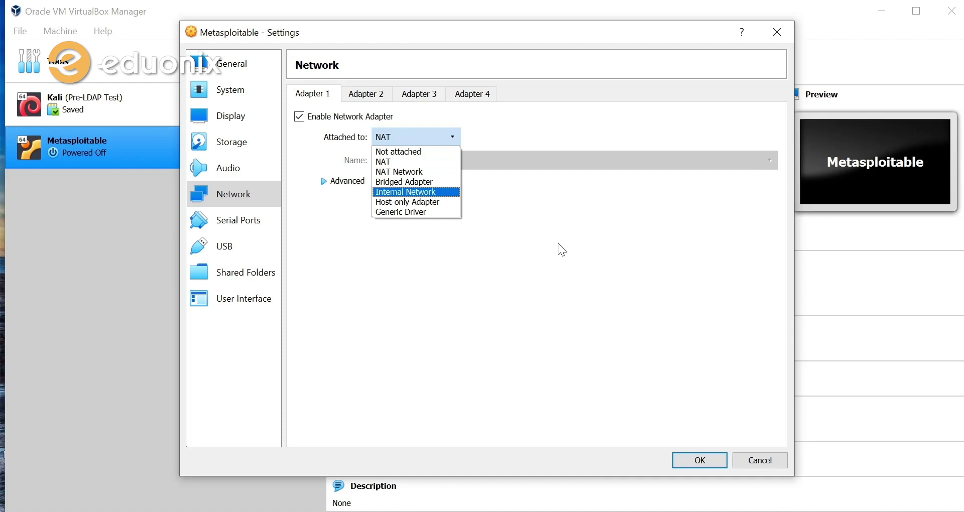